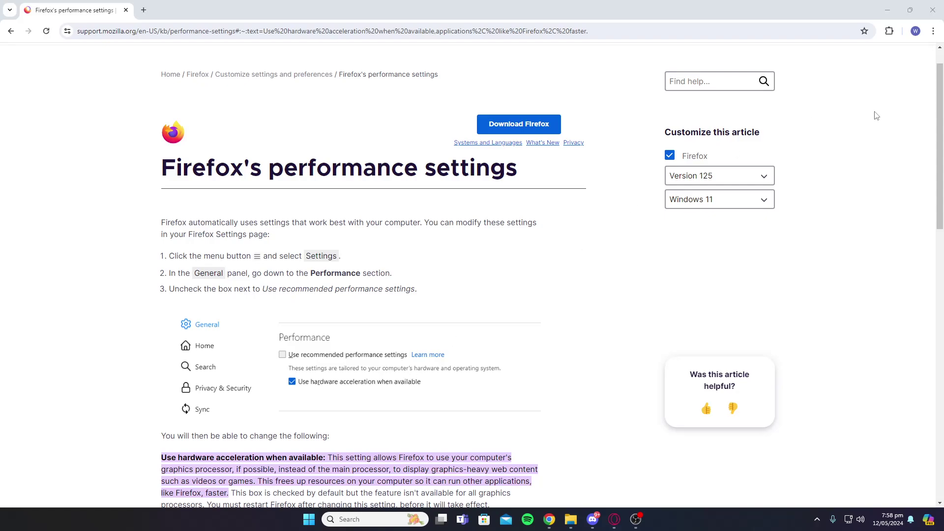
Go to Chrome's Performance settings, where Memory saver and Preload pages are on
left_click(933, 31)
left_click(797, 379)
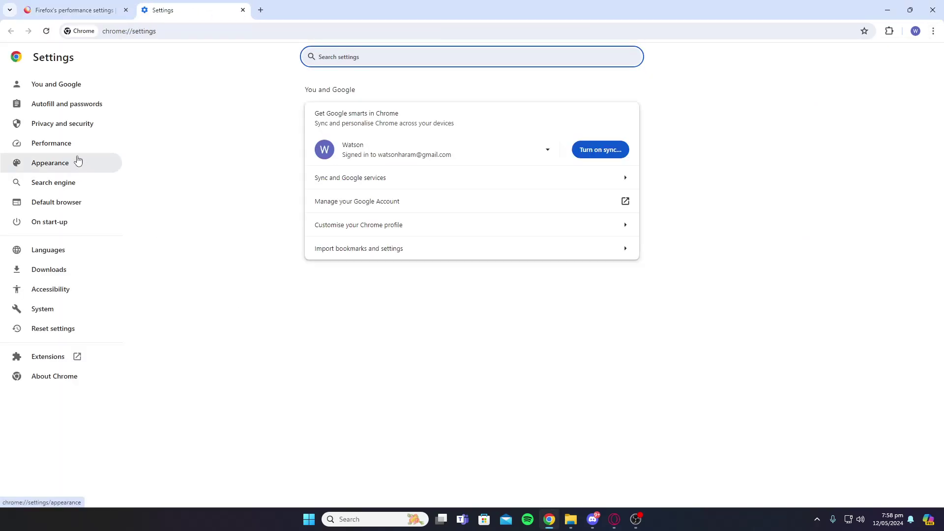
left_click(77, 145)
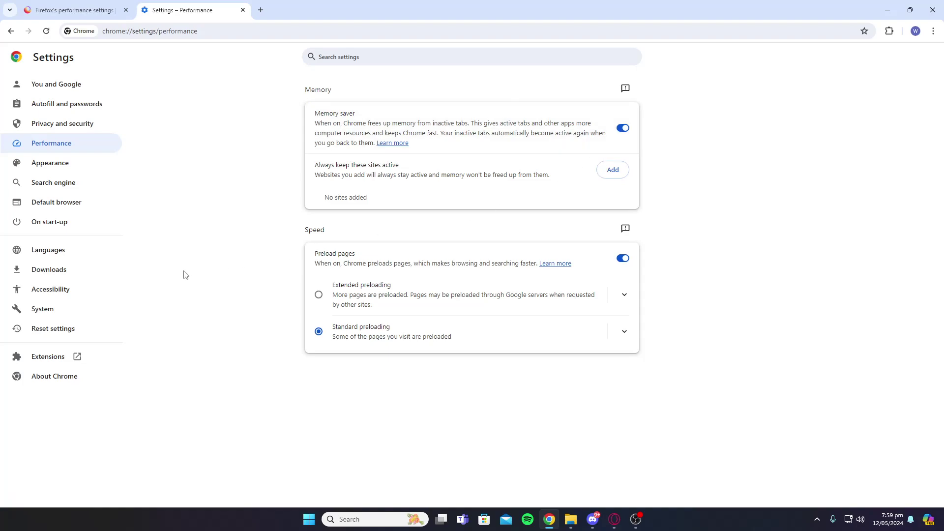
Search the settings for 'cache' to reveal Clear browsing data under Privacy and security
left_click(346, 59)
type("storage cache")
key("BackSpace")
key("BackSpace")
key("BackSpace")
key("BackSpace")
type("cache")
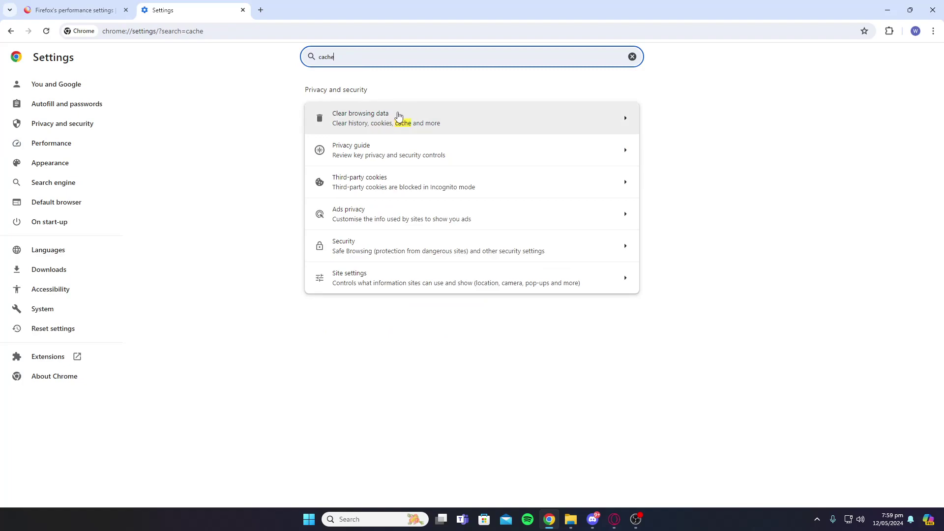
Return to the Mozilla Support article on Firefox performance settings and unfocus Chrome
left_click(72, 12)
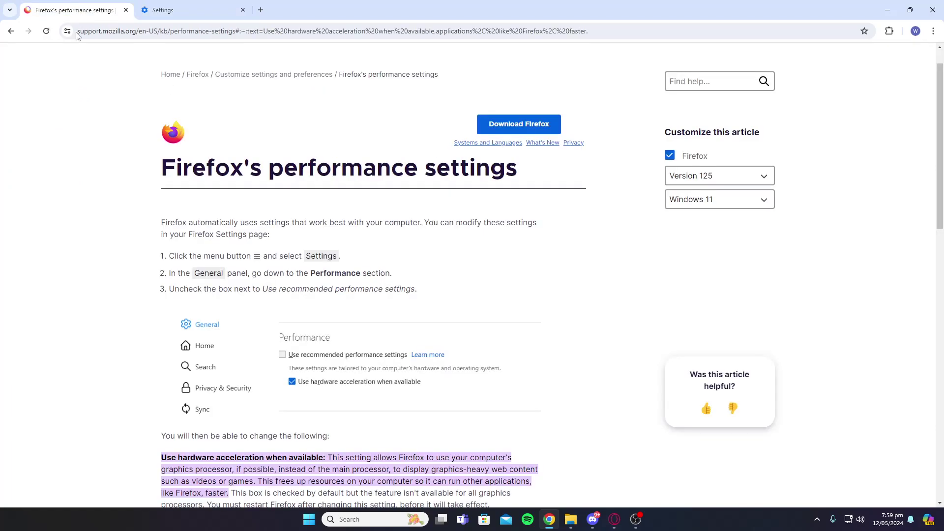
left_click(660, 529)
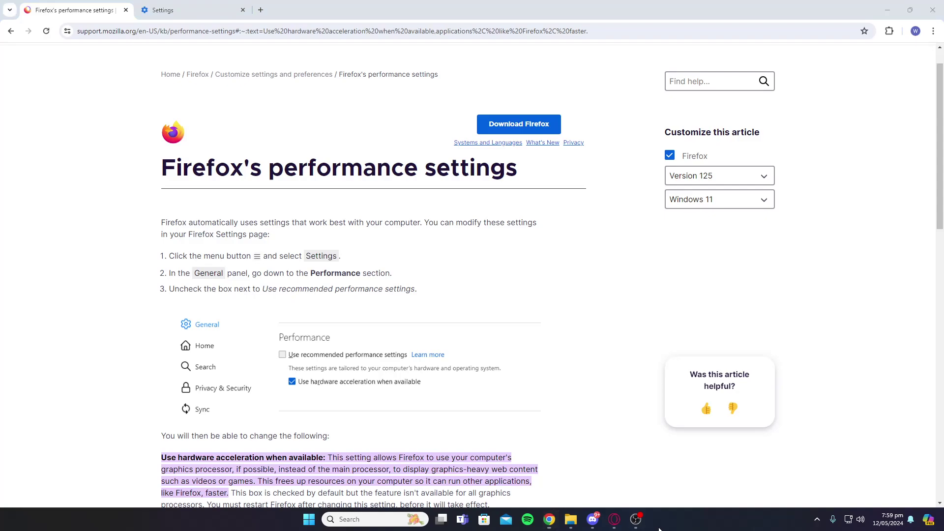